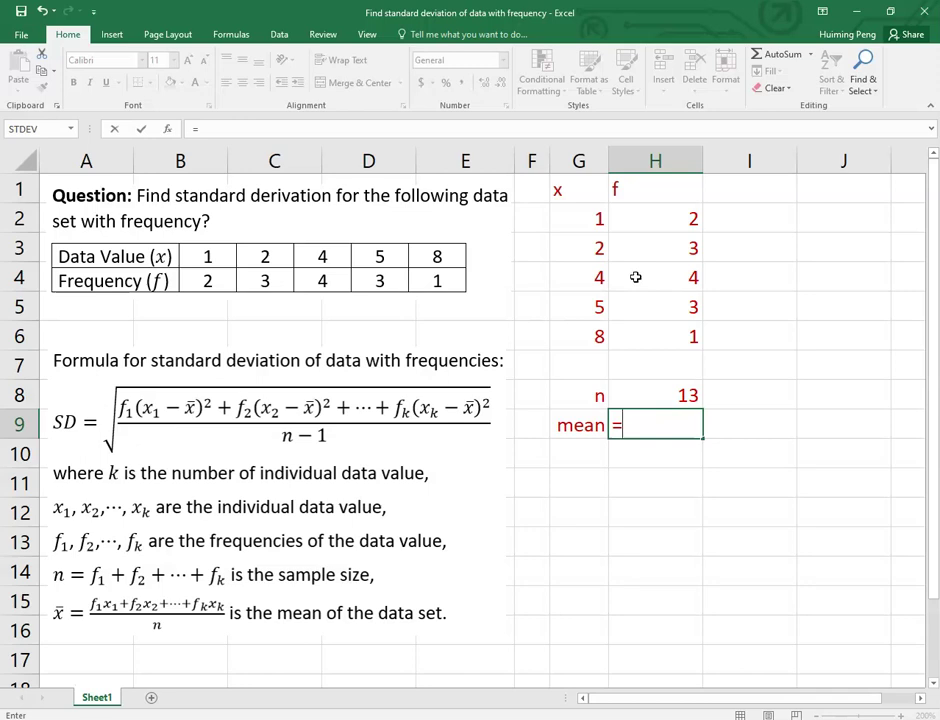
- Complete the mean formula in cell H9 as =sumproduct(H2:H6,G2:G6)/H8
text(sum)
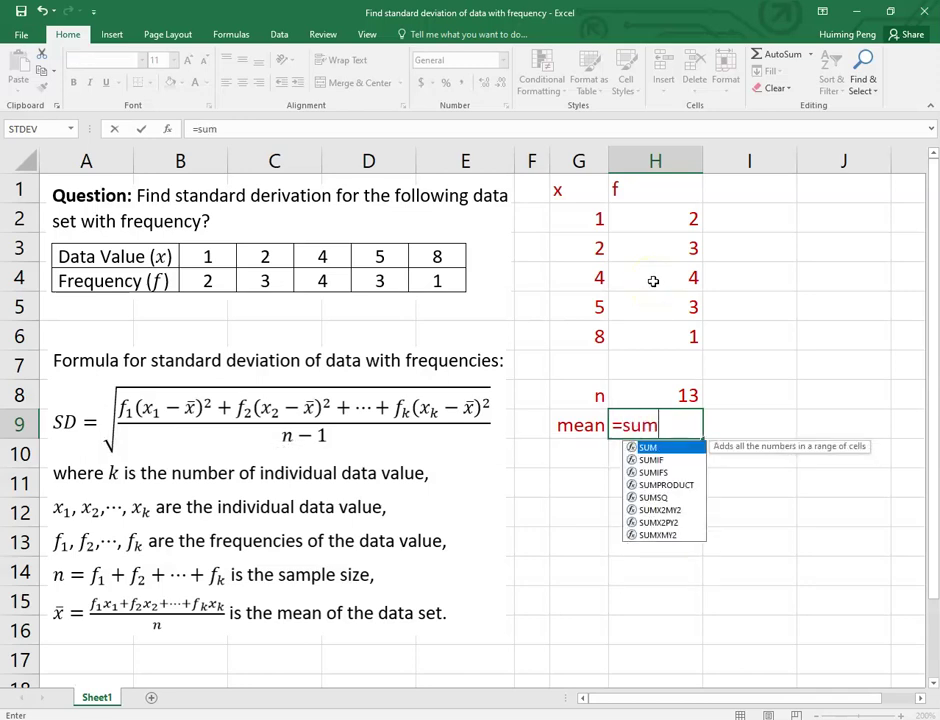
text(produc)
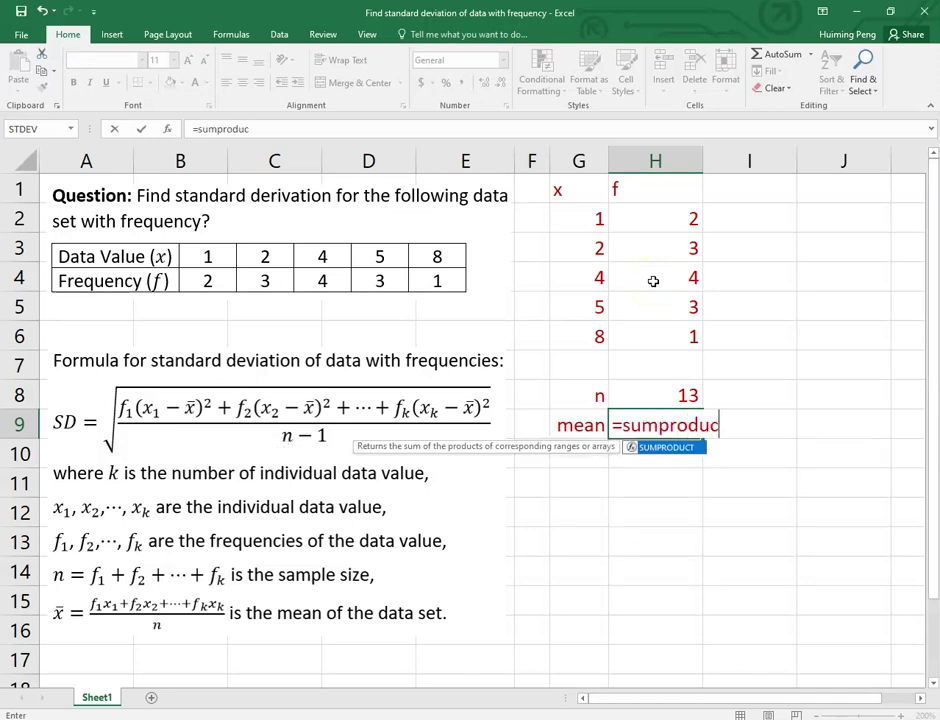
text(t()
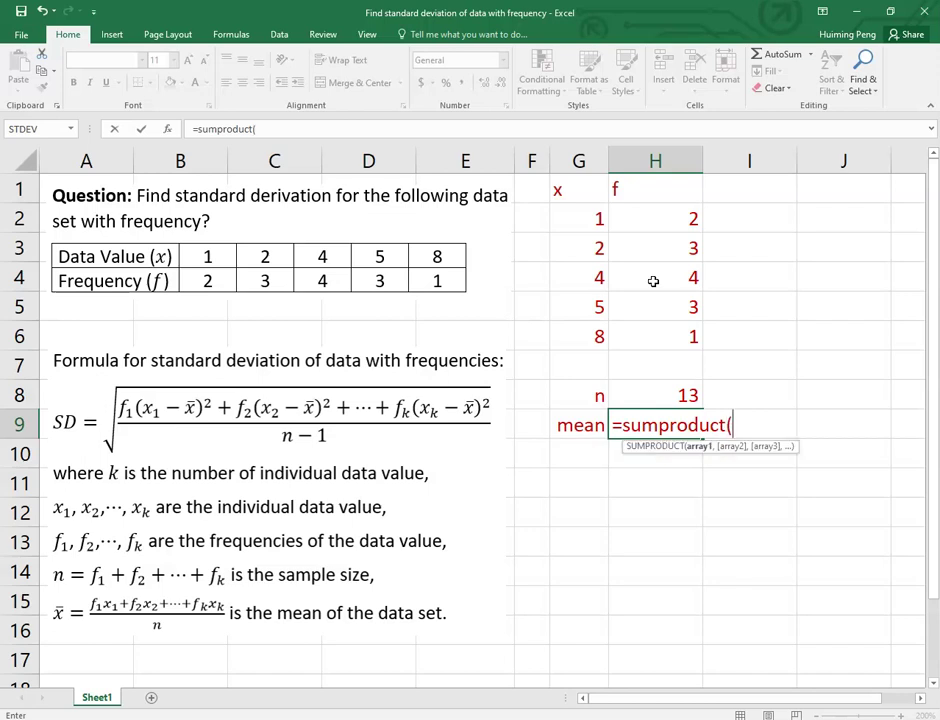
click(640, 216)
drag(640, 216, 652, 329)
text(,)
drag(552, 212, 601, 337)
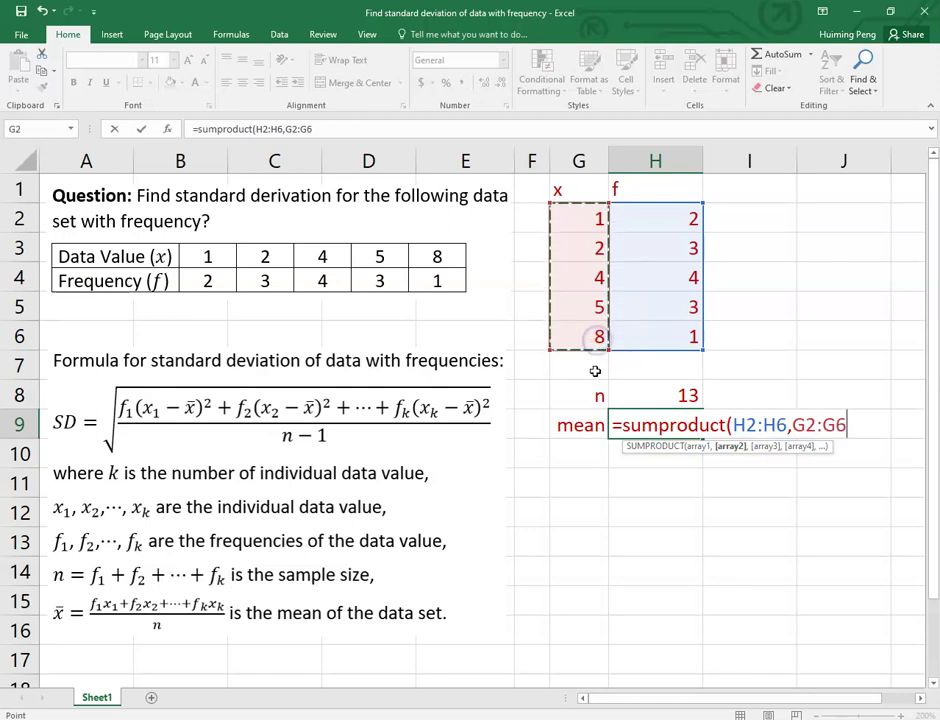
text())
click(664, 237)
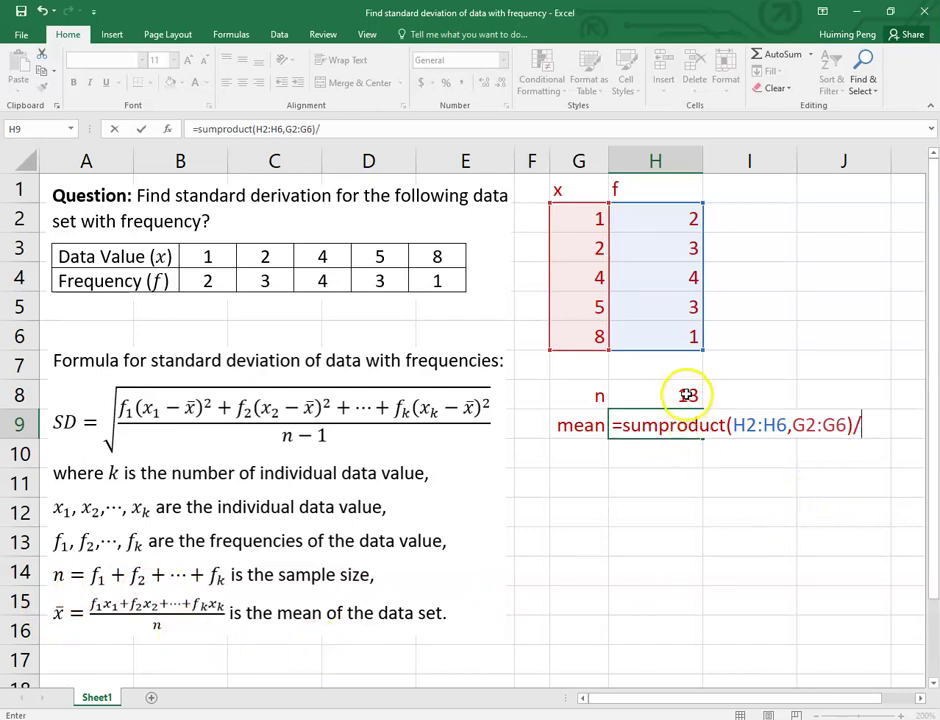
click(688, 398)
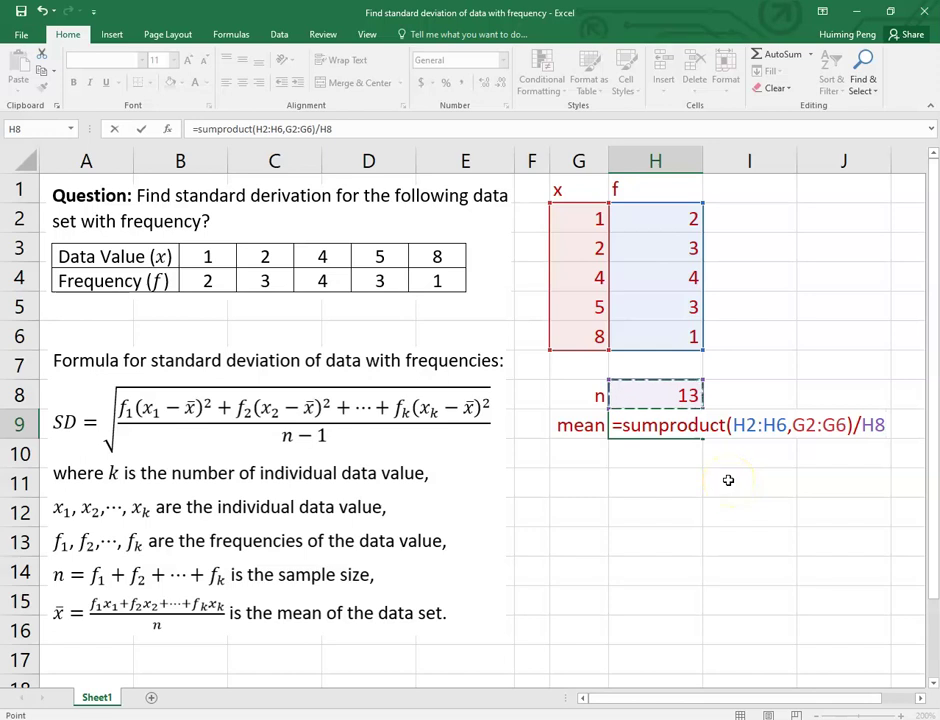
key(Return)
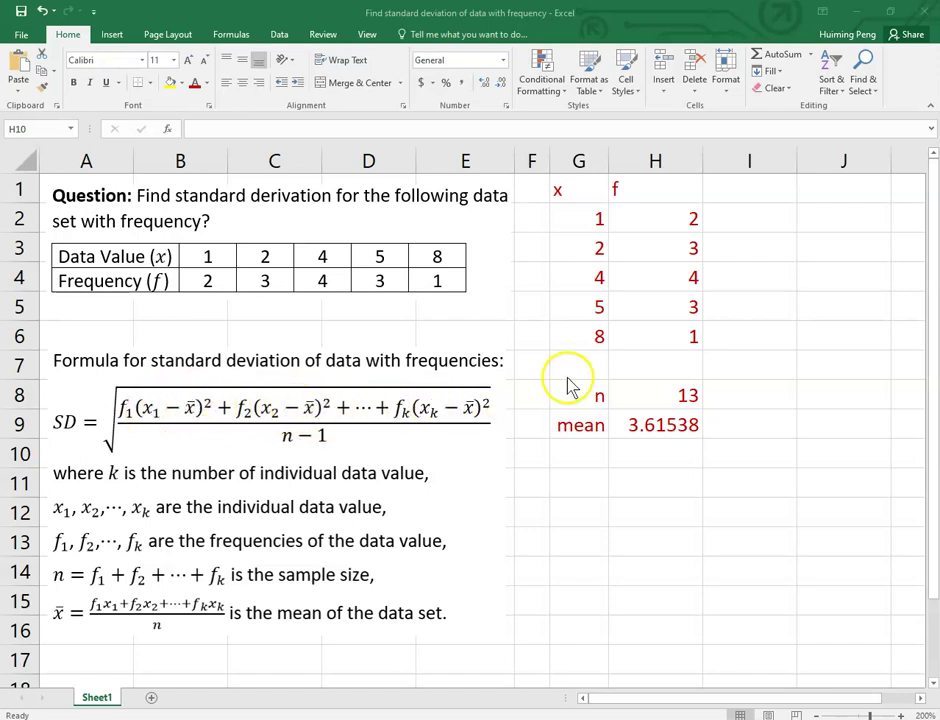
- Enter the column header (x-mean)^2 in cell I1, beside the frequency column
click(740, 189)
drag(740, 189, 747, 336)
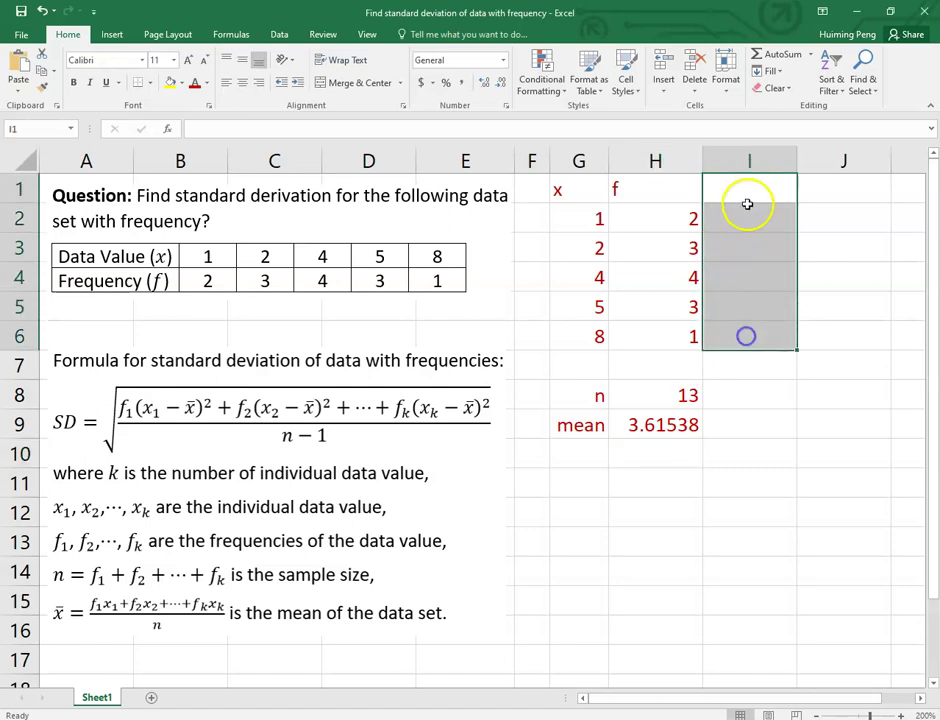
click(739, 194)
text((x-mean)^2)
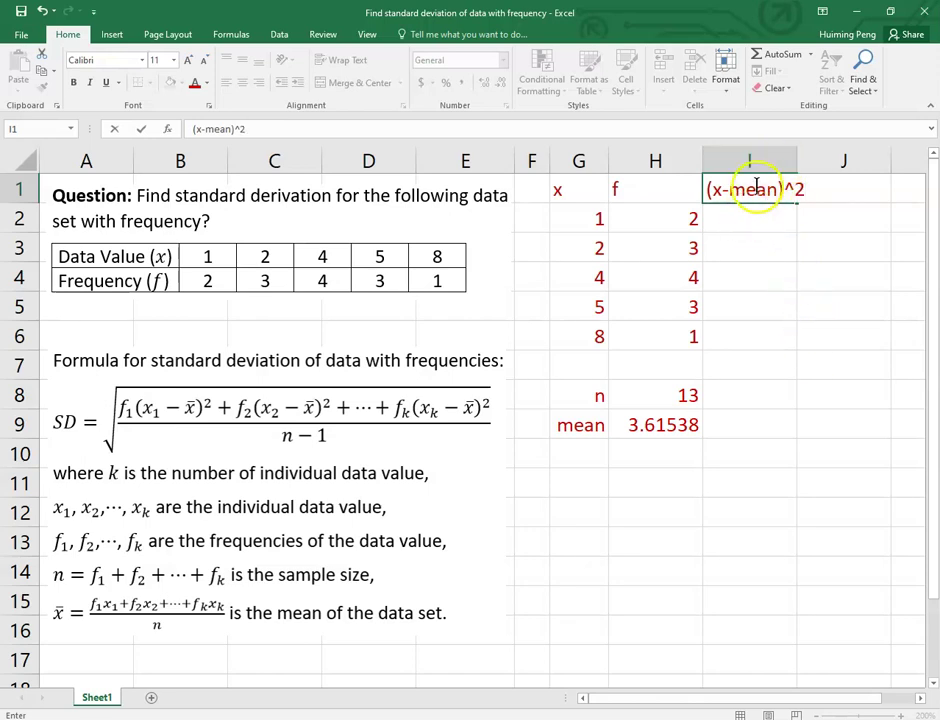
click(738, 218)
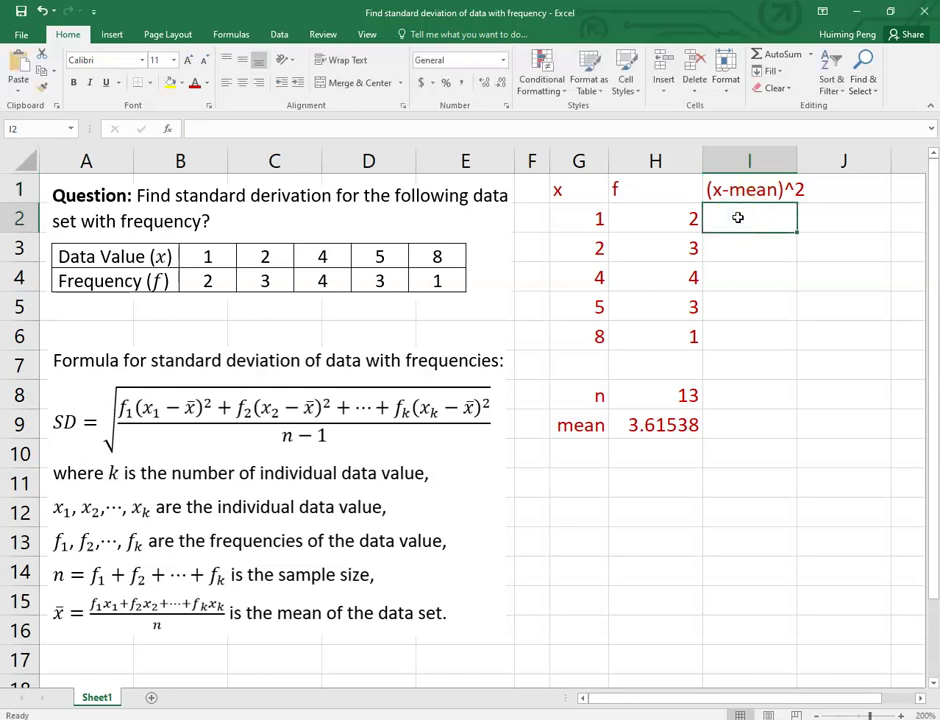
- Fill I2:I6 with the squared deviations from the mean using the array formula =(G2:G6-H9)^2
drag(736, 217, 749, 333)
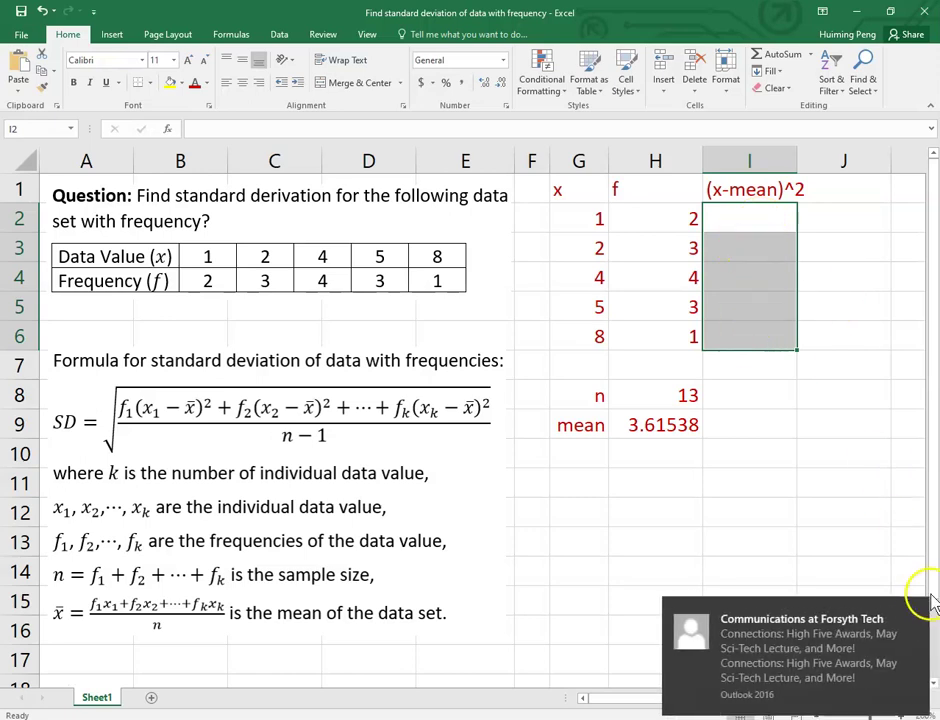
click(917, 614)
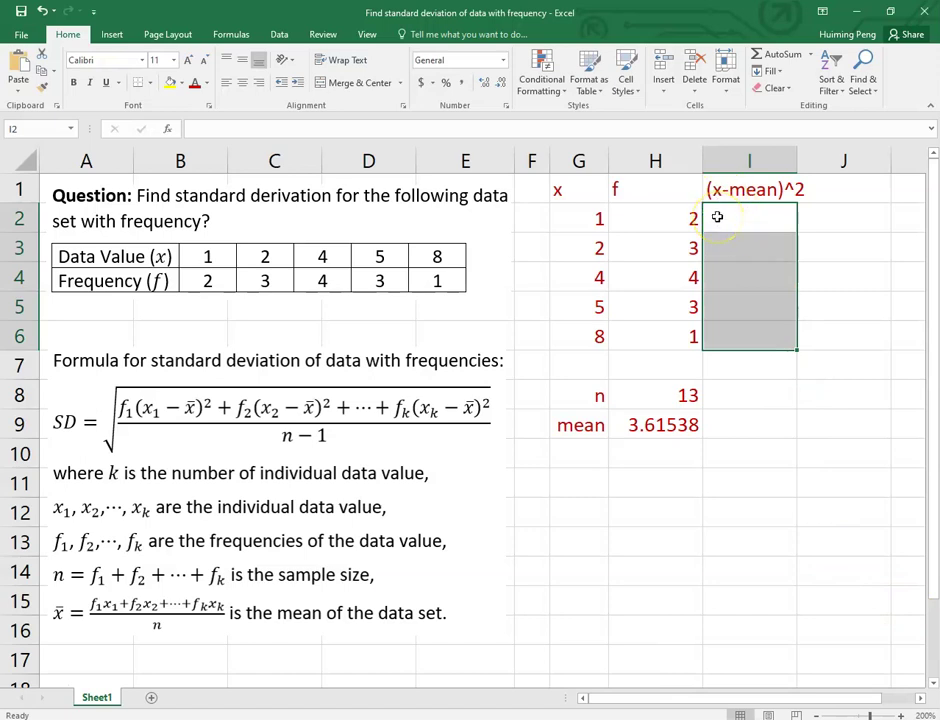
text(=()
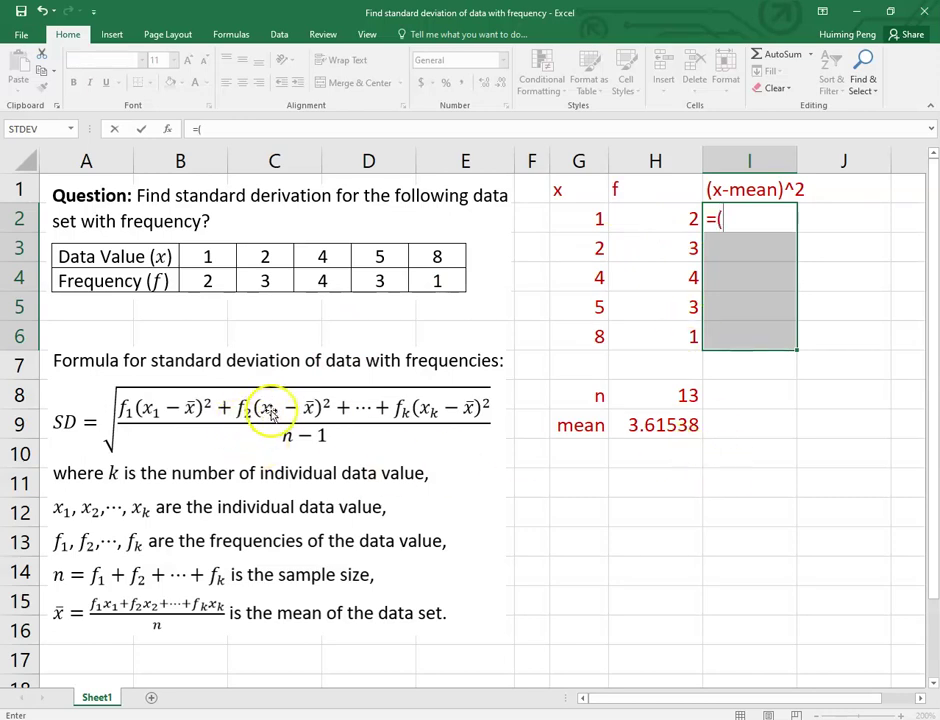
drag(584, 220, 590, 328)
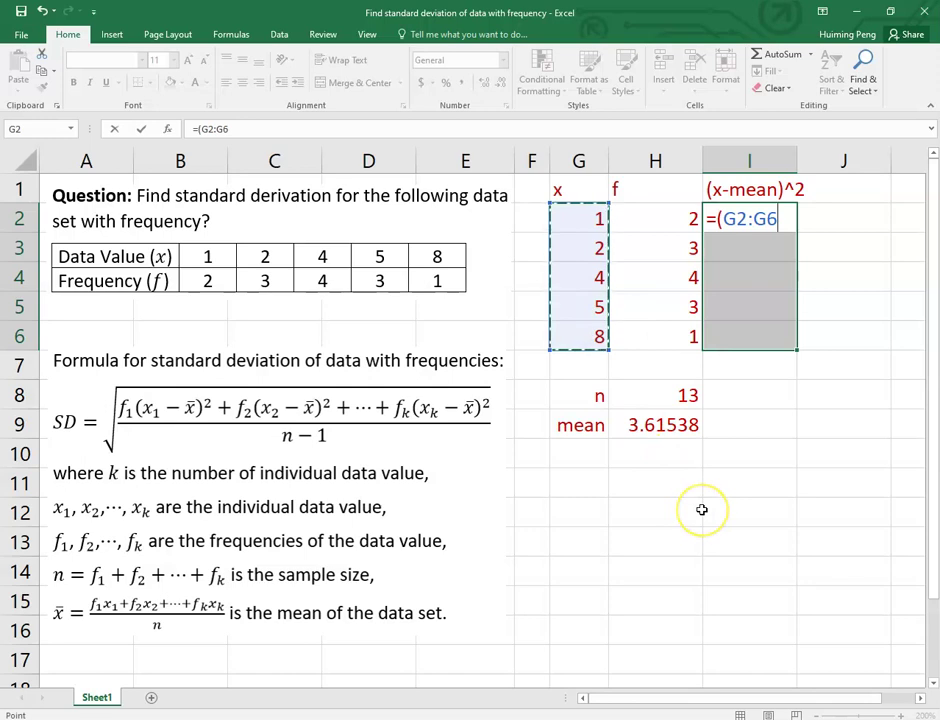
text(-)
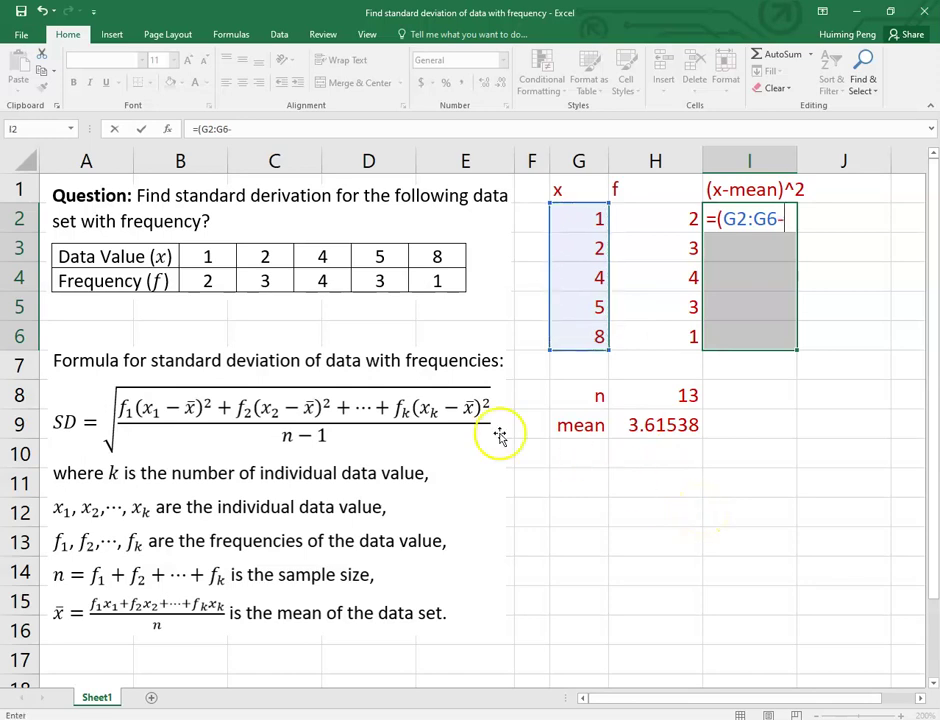
click(660, 425)
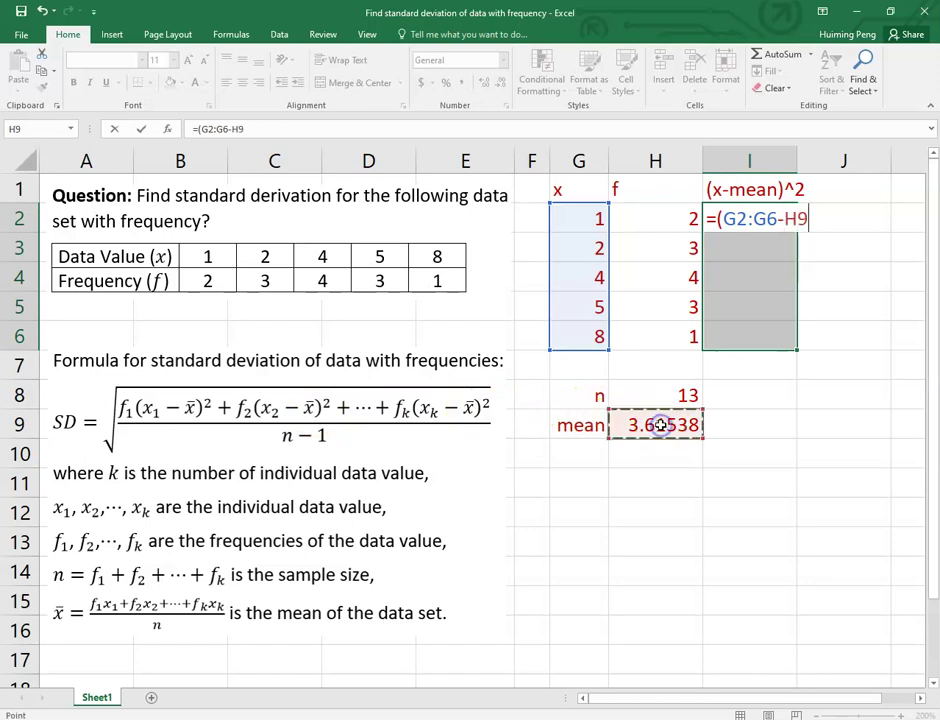
text()^2)
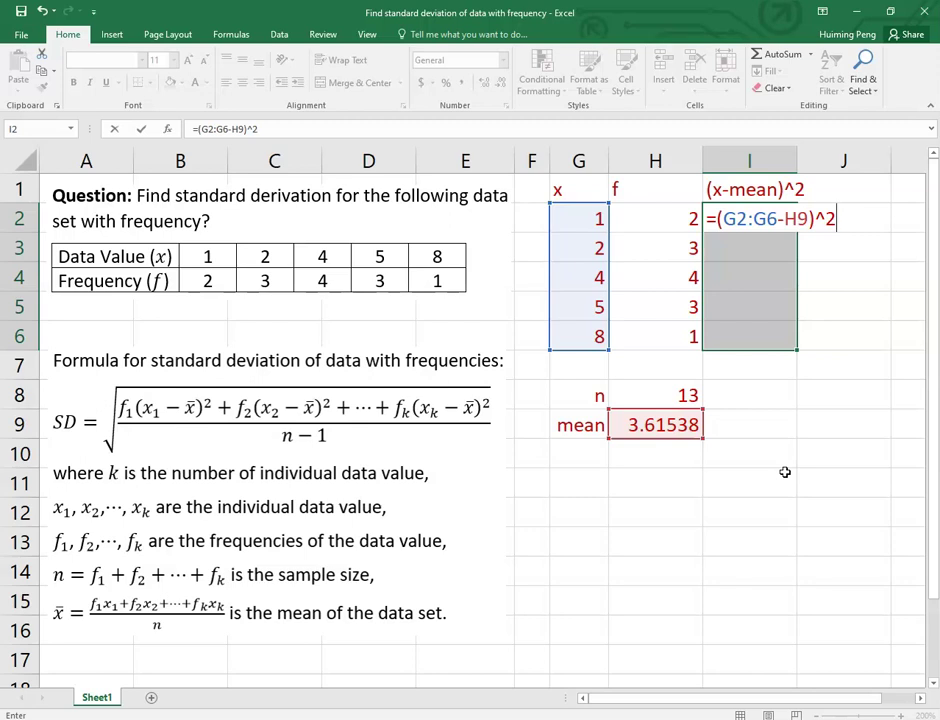
key(ctrl+shift+Return)
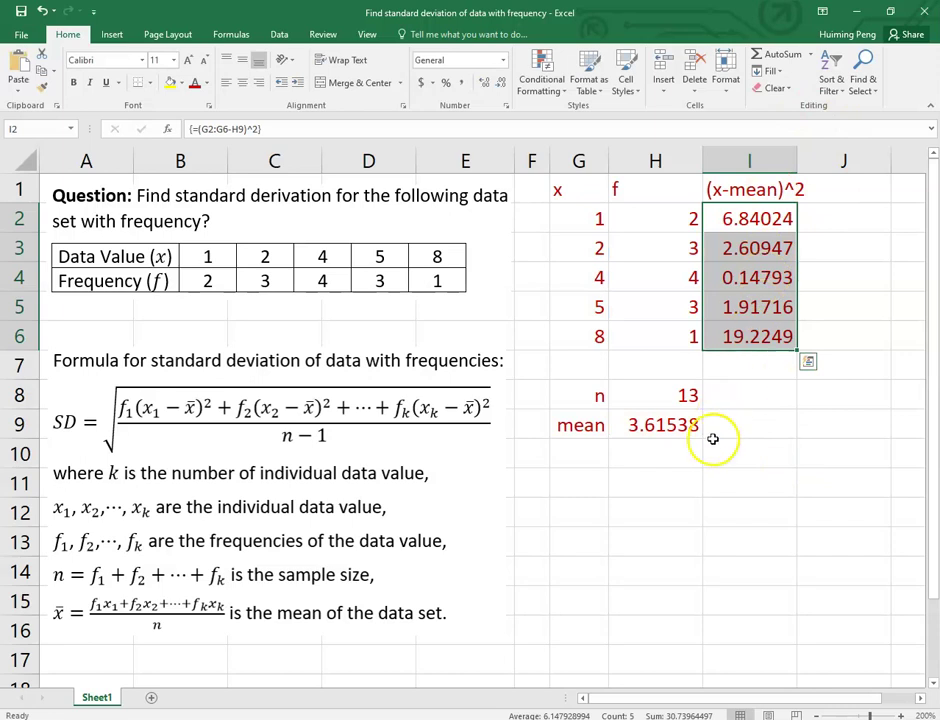
- Add the label sd in cell G10, below the mean label
click(577, 457)
text(sd)
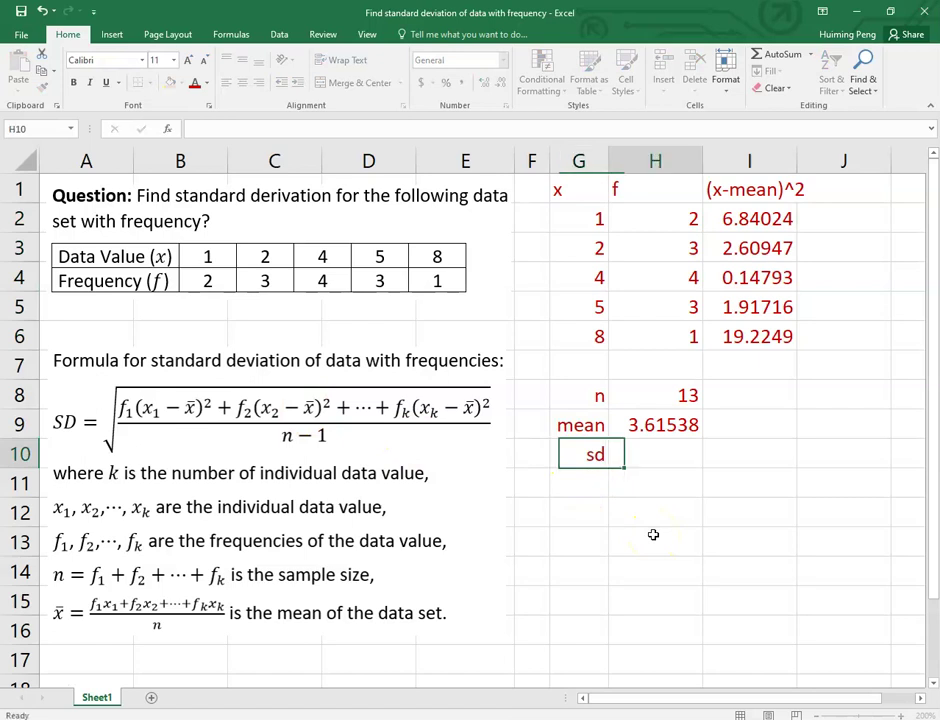
key(Tab)
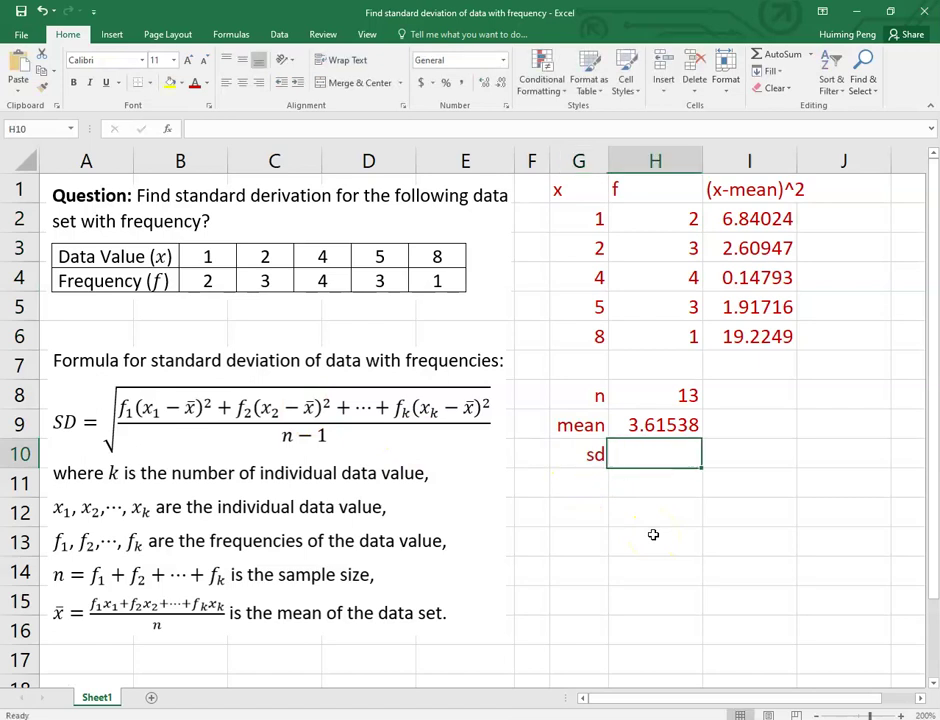
- Enter the standard deviation formula =sqrt(sumproduct(H2:H6,I2:I6)/(H8-1) in cell H10
text(=)
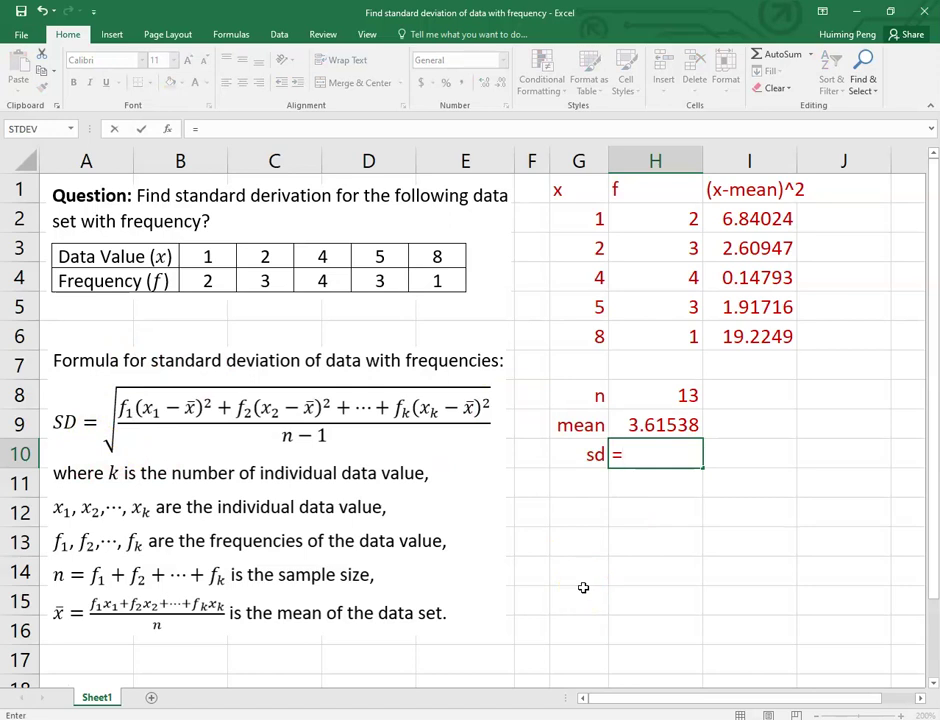
text(sqr)
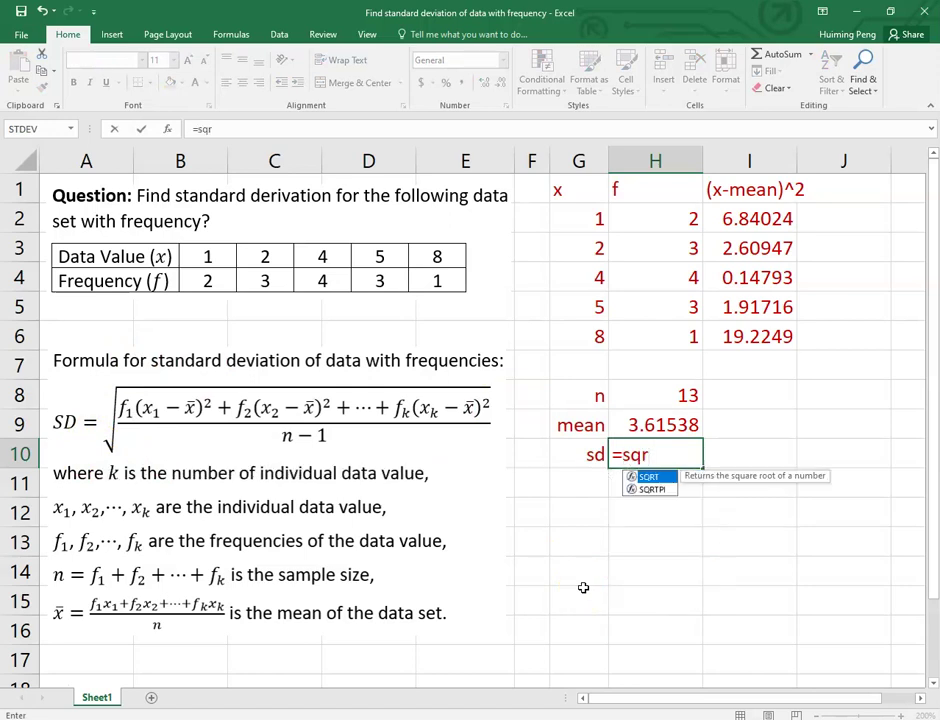
text(t()
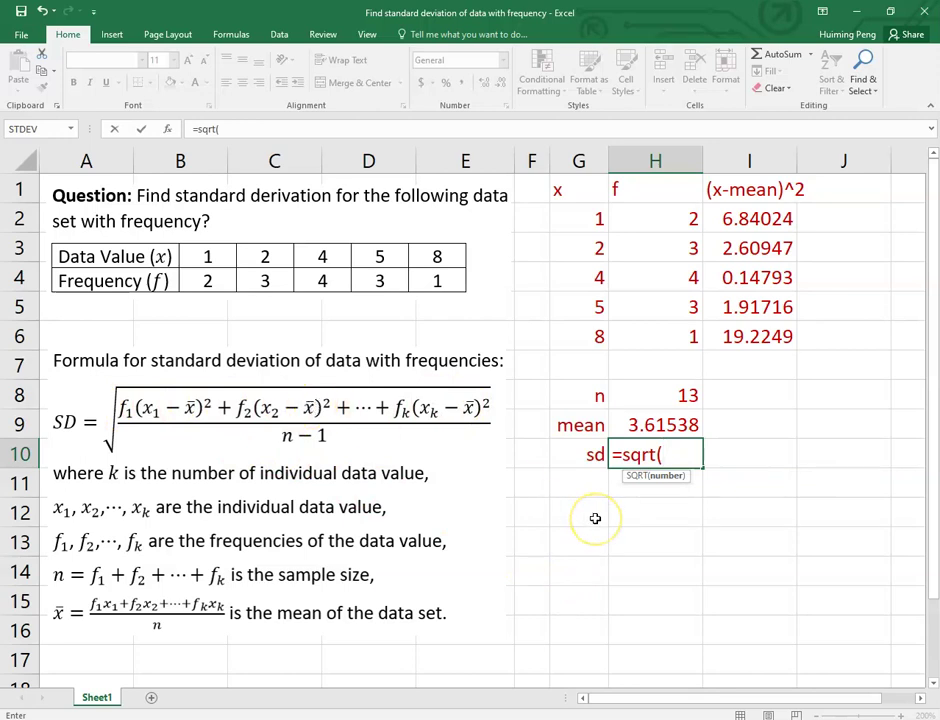
text(sumpro)
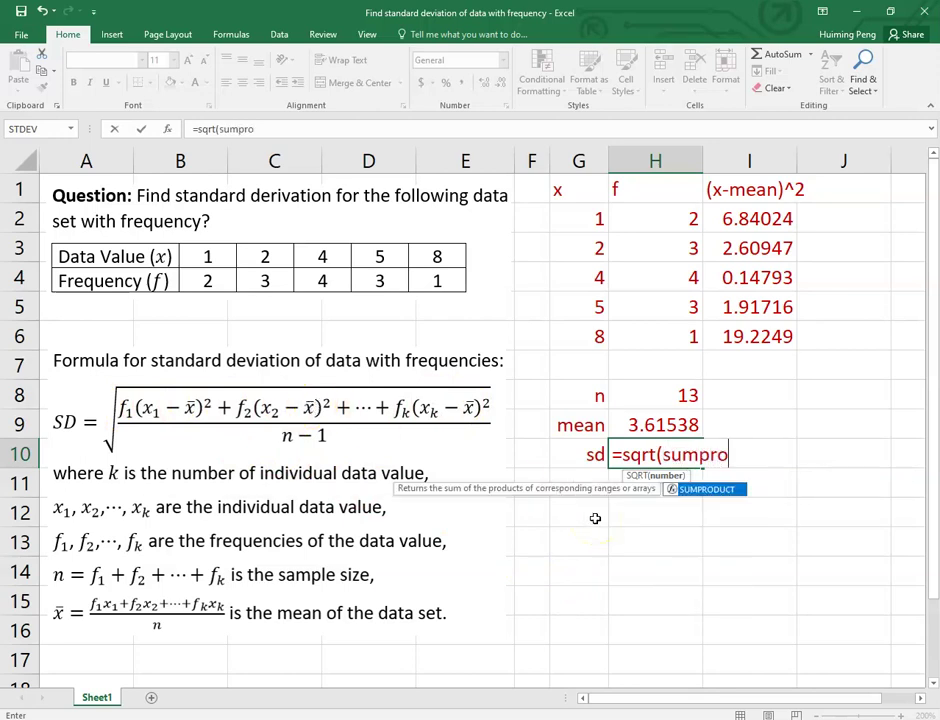
text(duct()
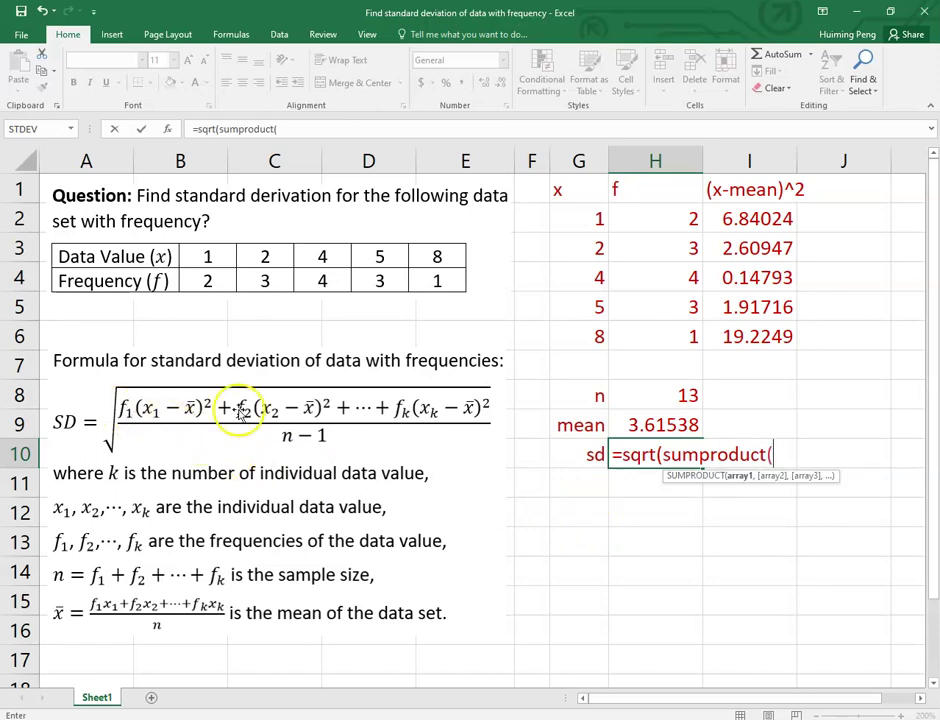
drag(657, 218, 661, 336)
text(,)
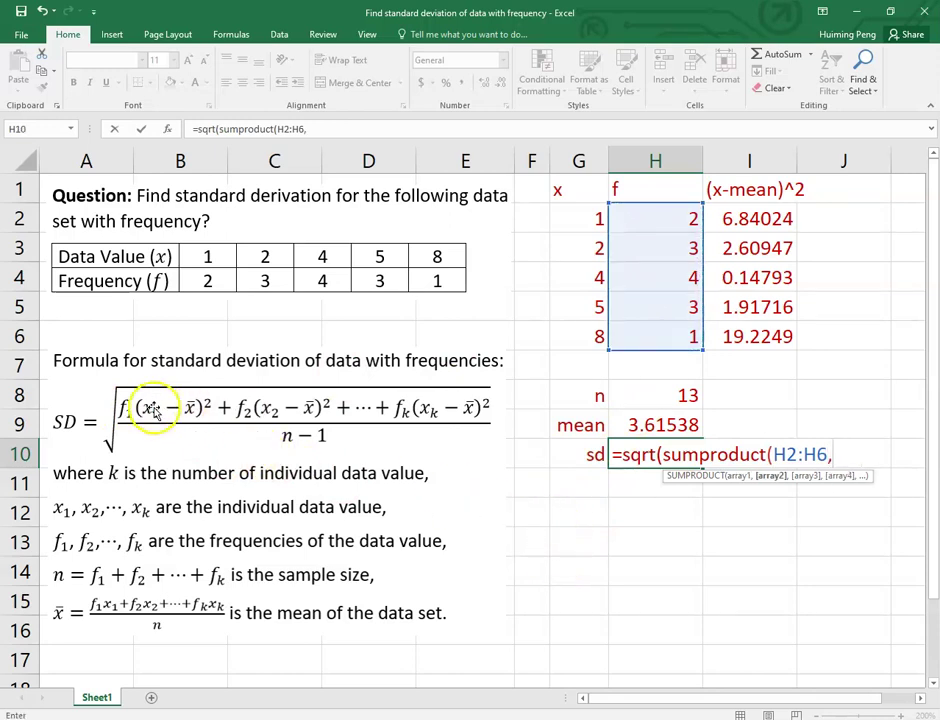
drag(745, 217, 785, 336)
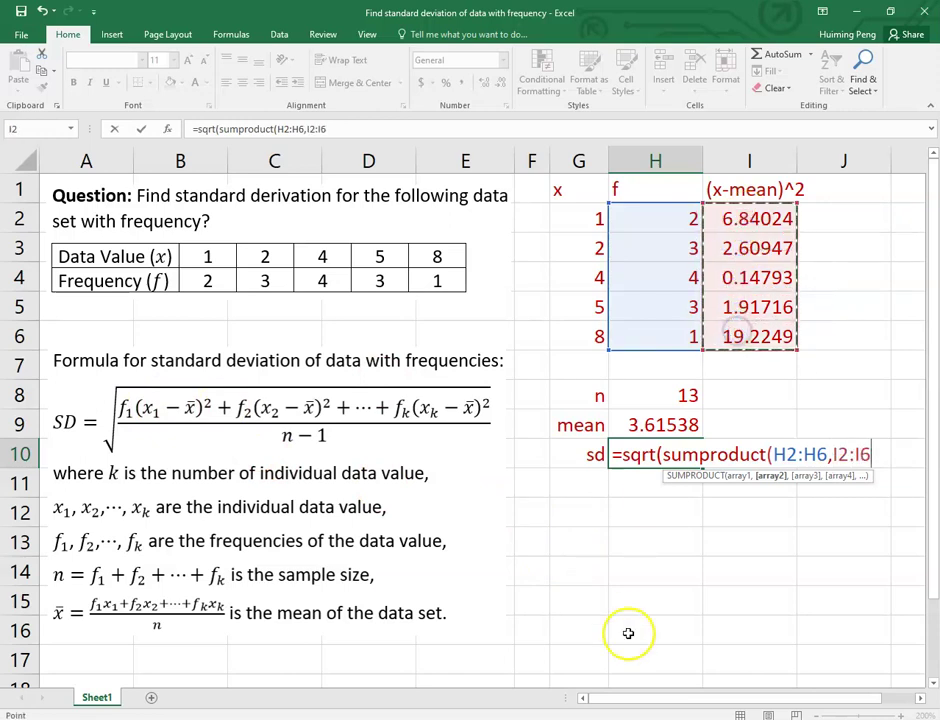
text()/()
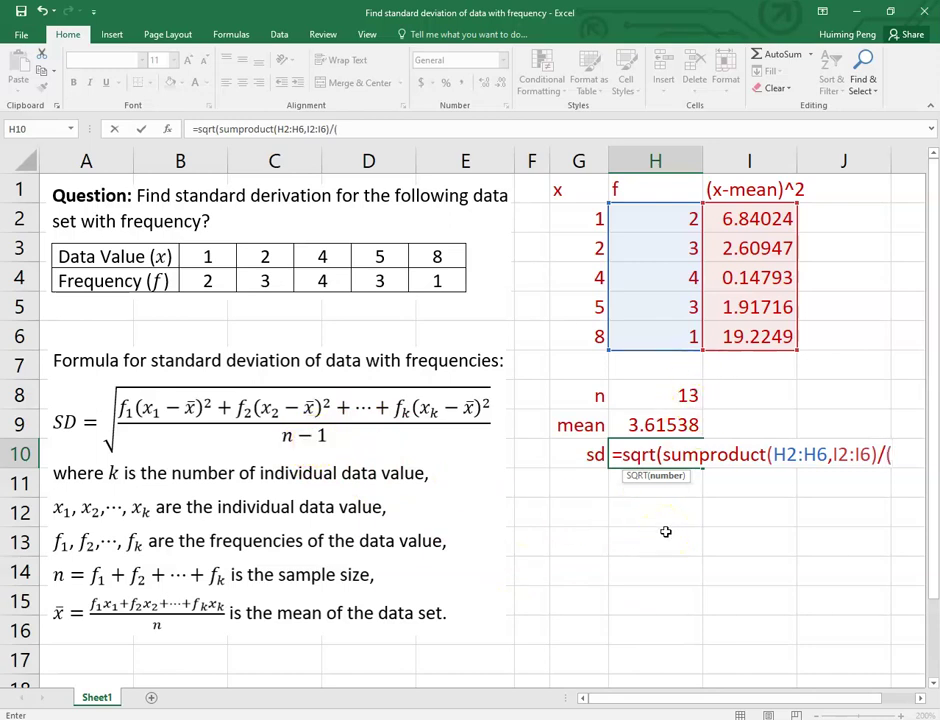
click(668, 392)
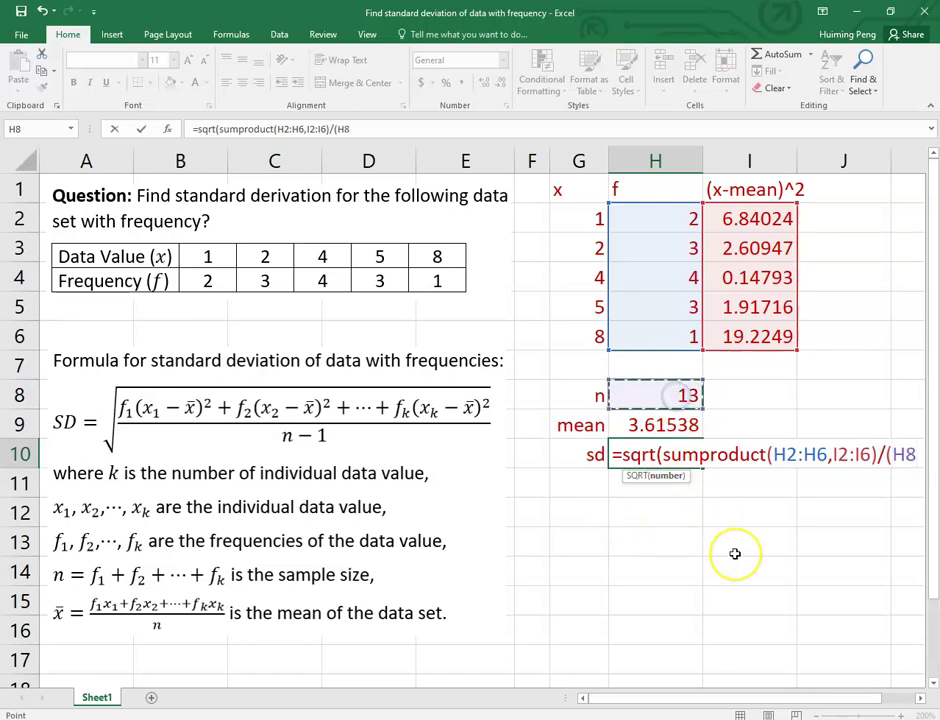
text(-1)
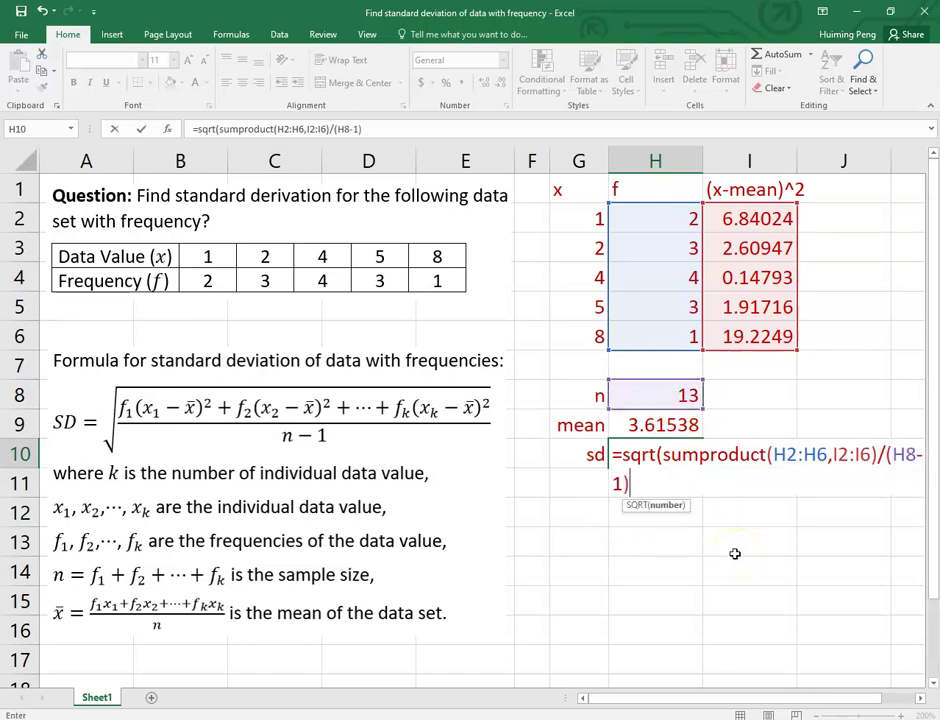
text())
key(Return)
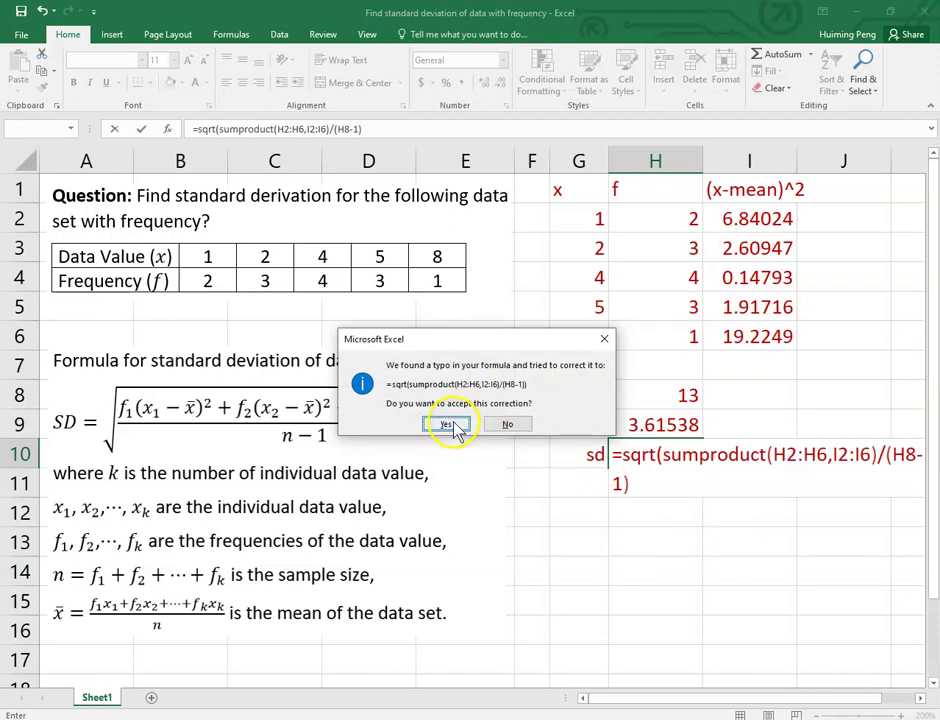
- Decline the suggested correction and add the missing closing parenthesis to the H10 formula, making it =sqrt(sumproduct(H2:H6,I2:I6)/(H8-1))
click(507, 424)
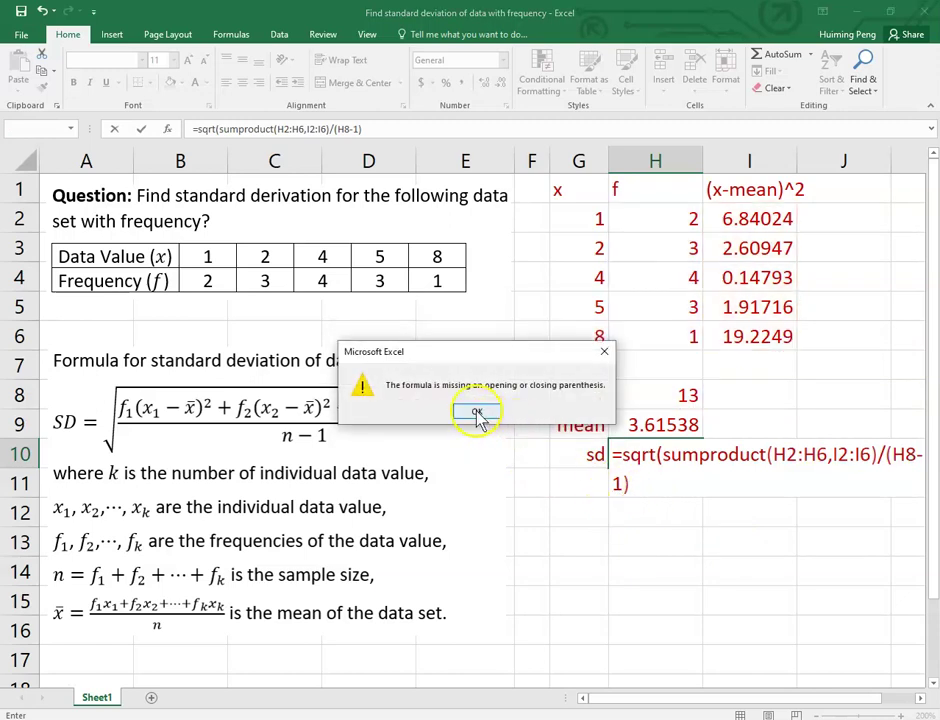
click(477, 416)
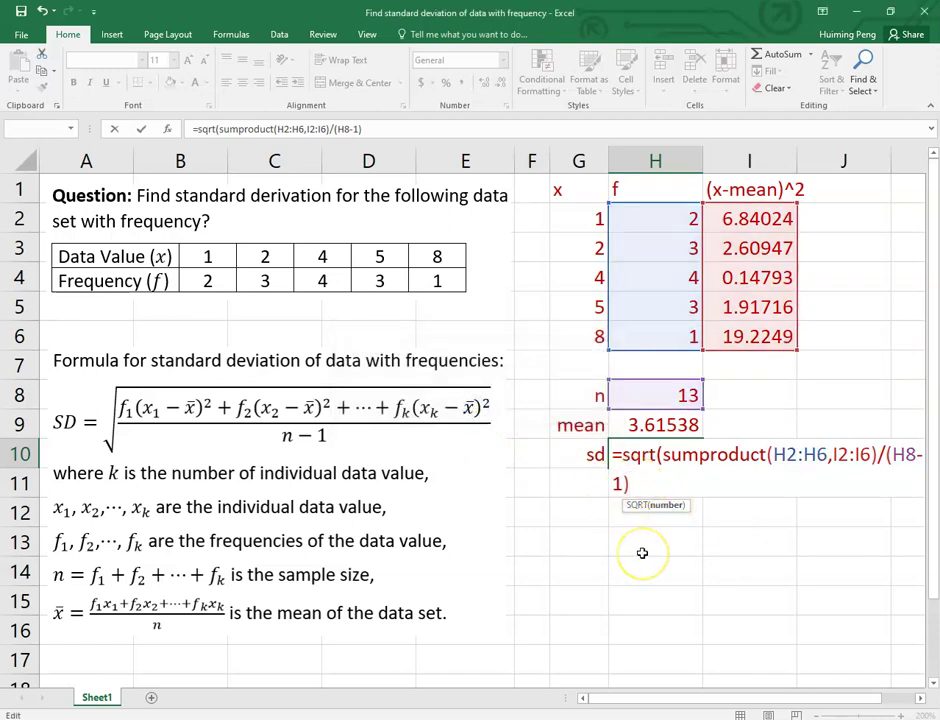
key(End)
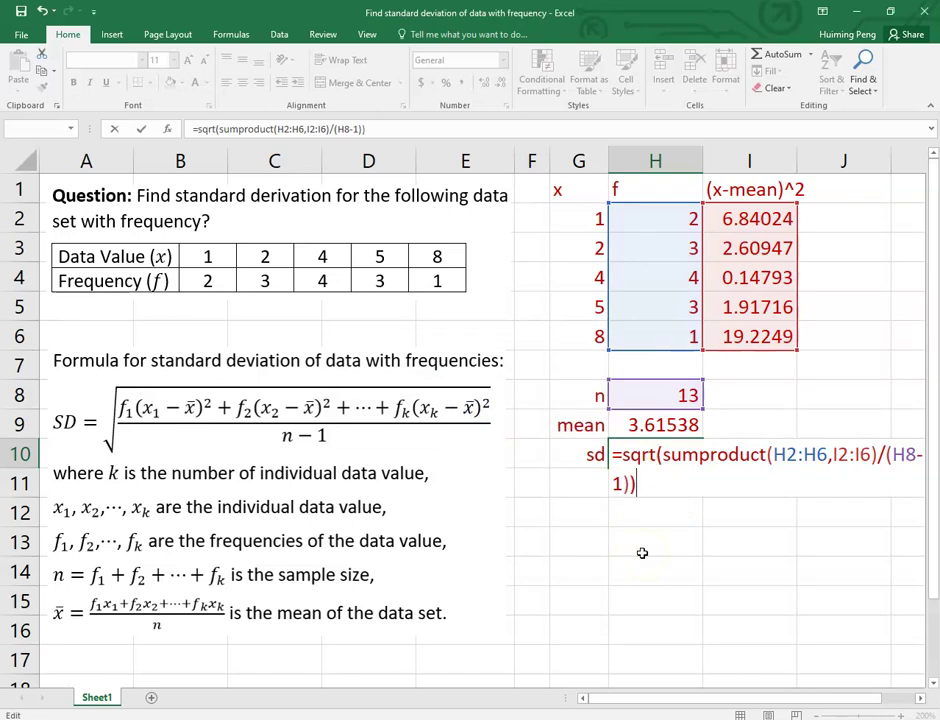
key(Return)
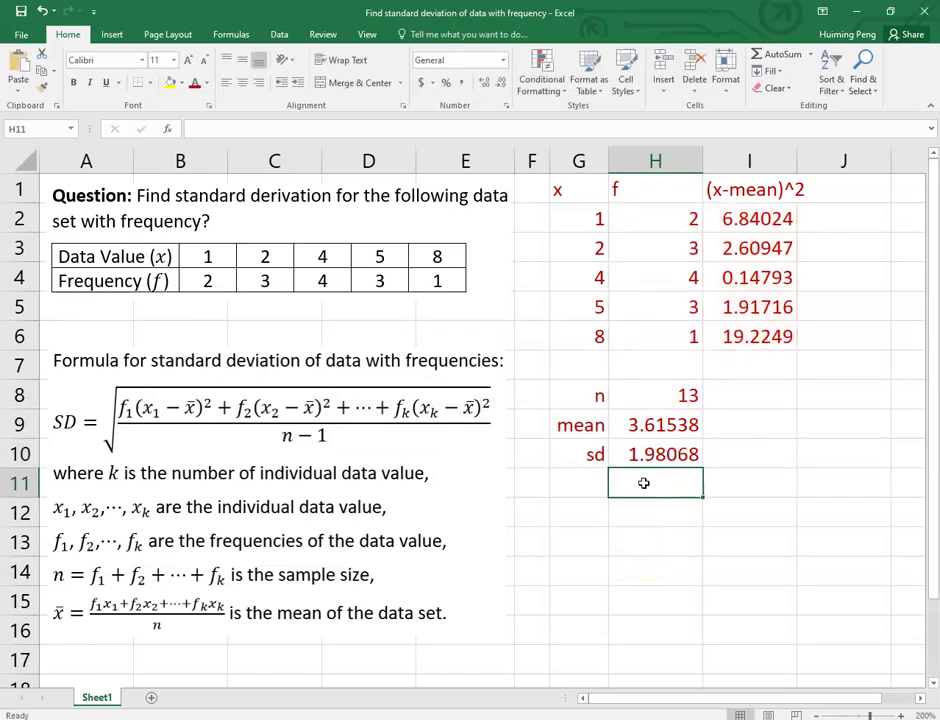
click(663, 457)
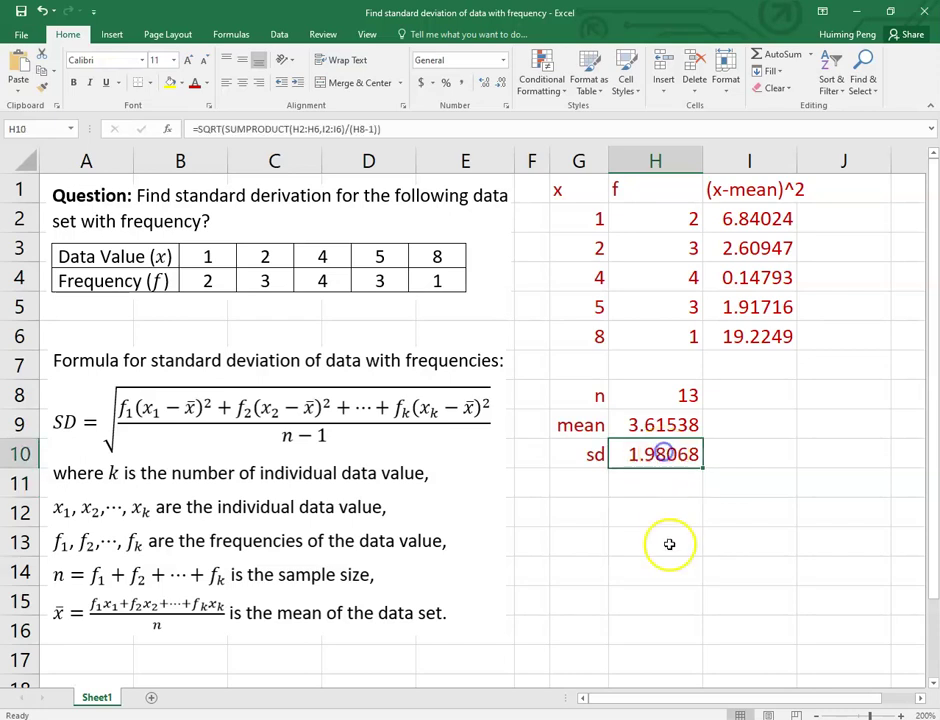